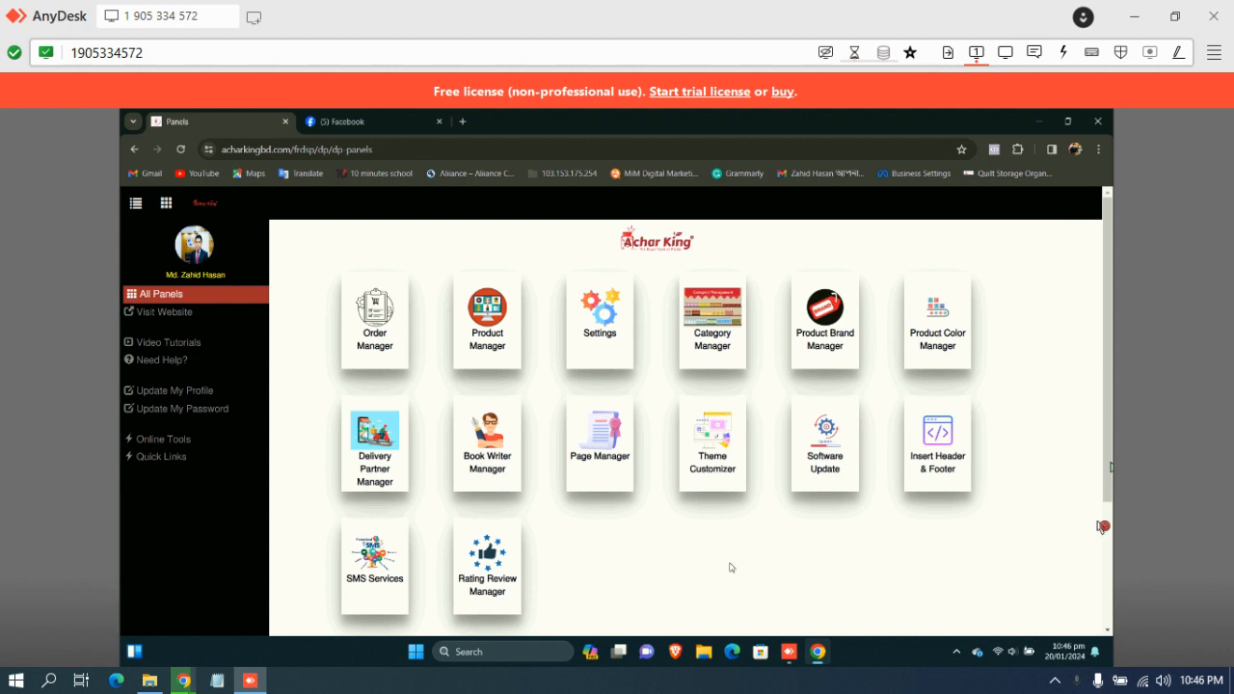
- Open the Facebook Product Feed XML page of the shop's Product Manager
left_click(489, 348)
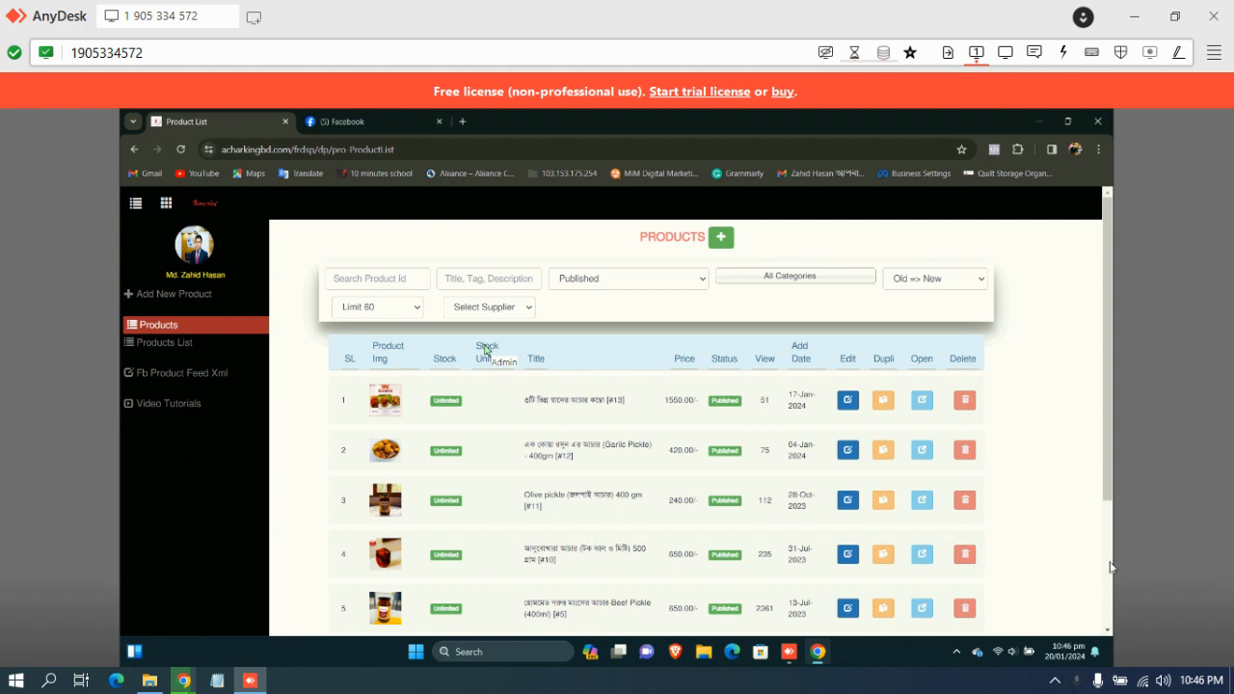
left_click(190, 377)
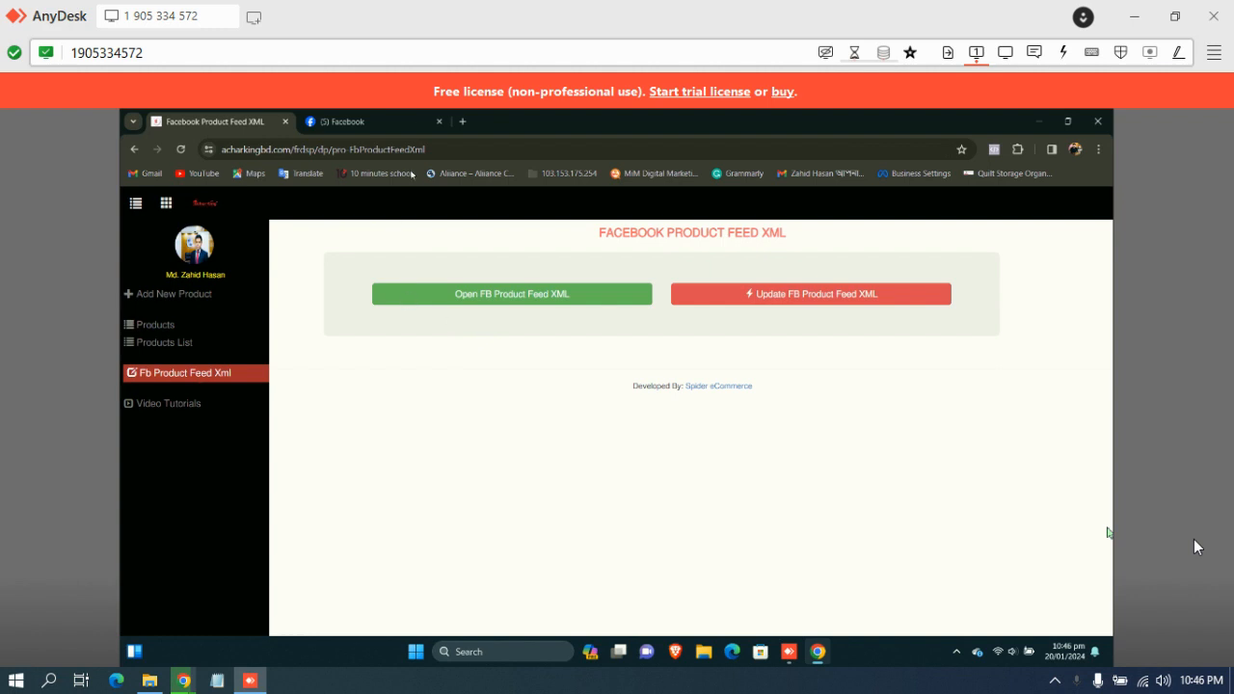
- Open Meta Business Settings in a new browser tab and view the last entry in the Catalogs data source
left_click(464, 121)
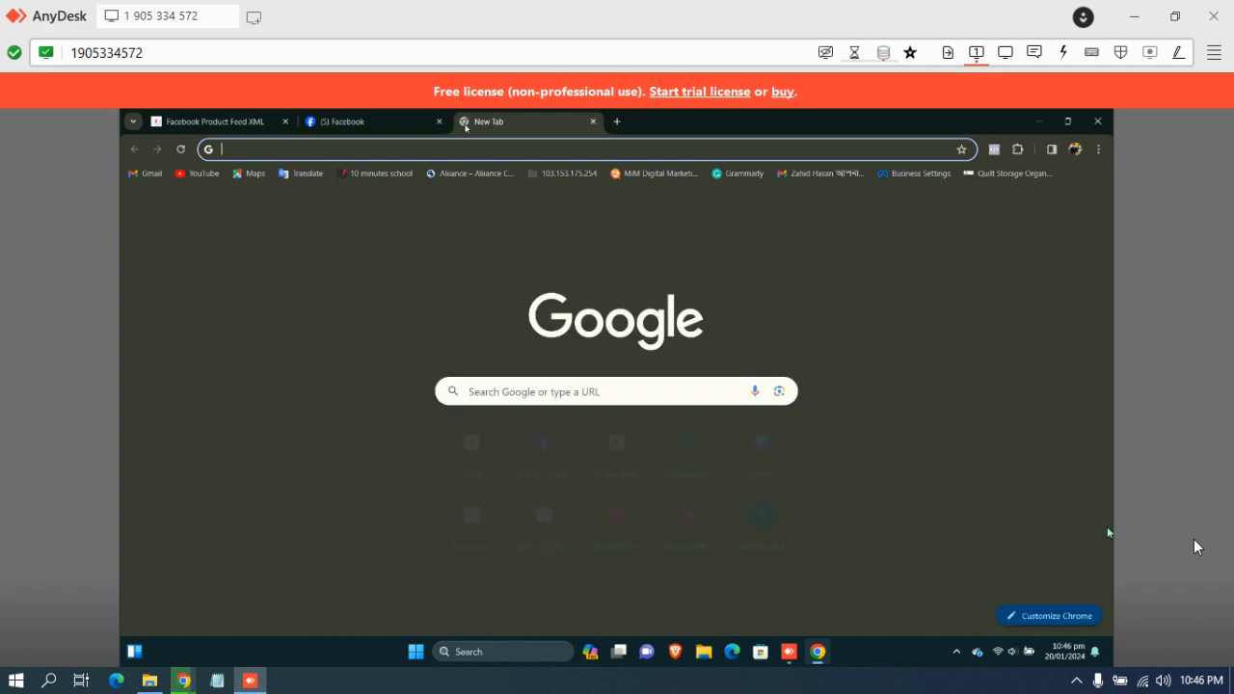
left_click(916, 174)
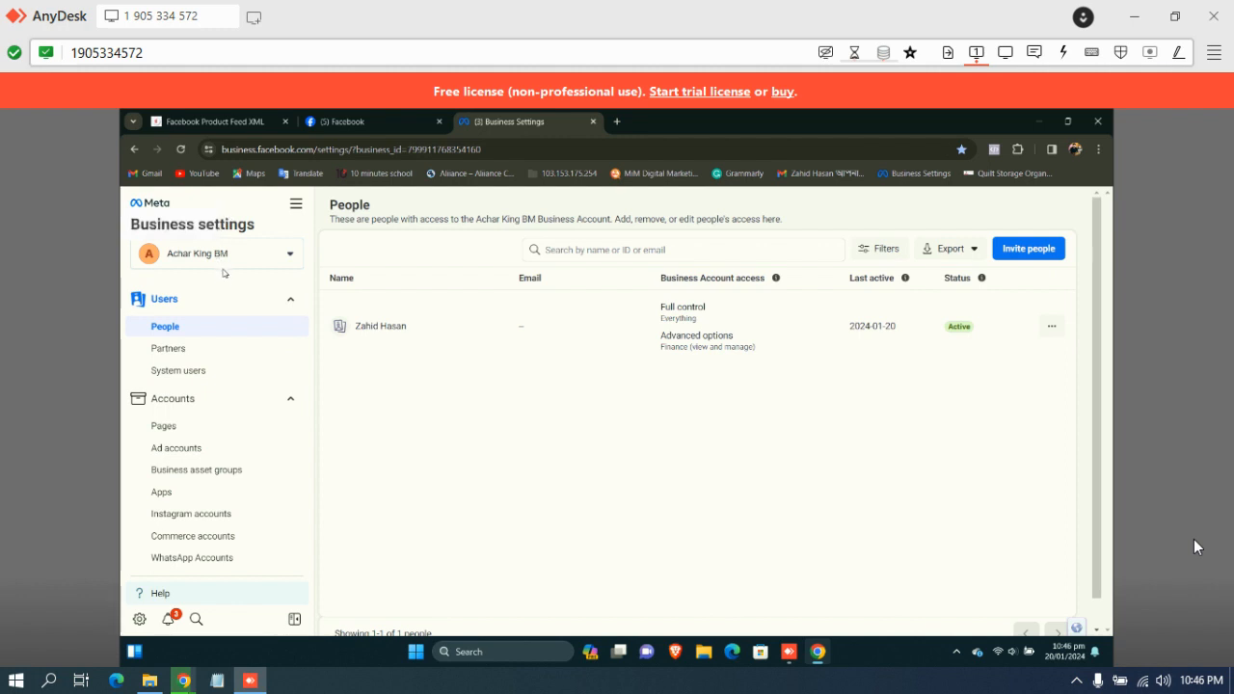
scroll(232, 435, "down", 1)
scroll(228, 438, "down", 3)
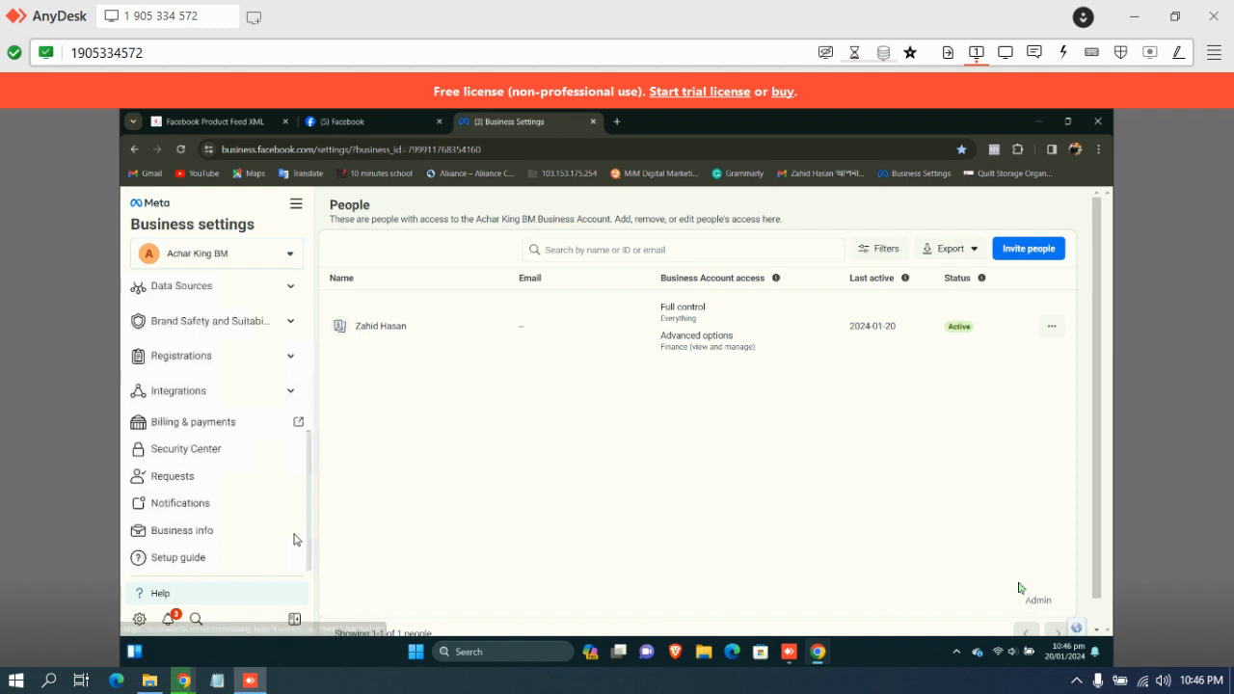
scroll(251, 512, "up", 3)
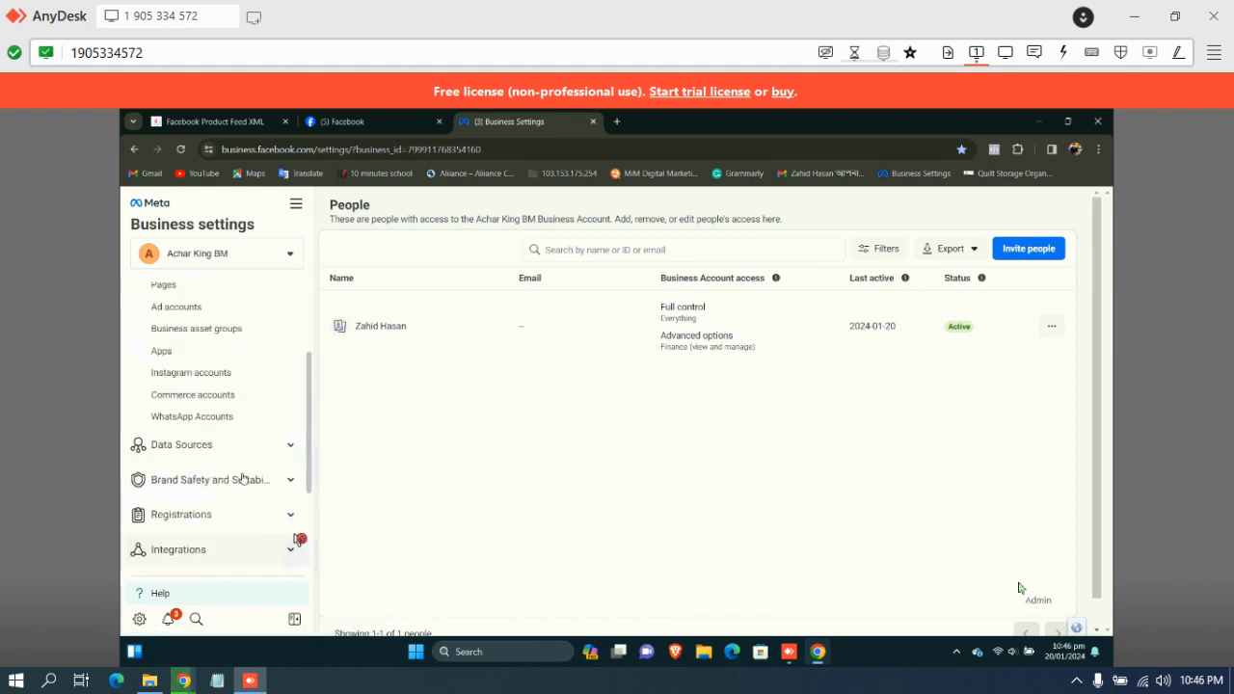
left_click(179, 478)
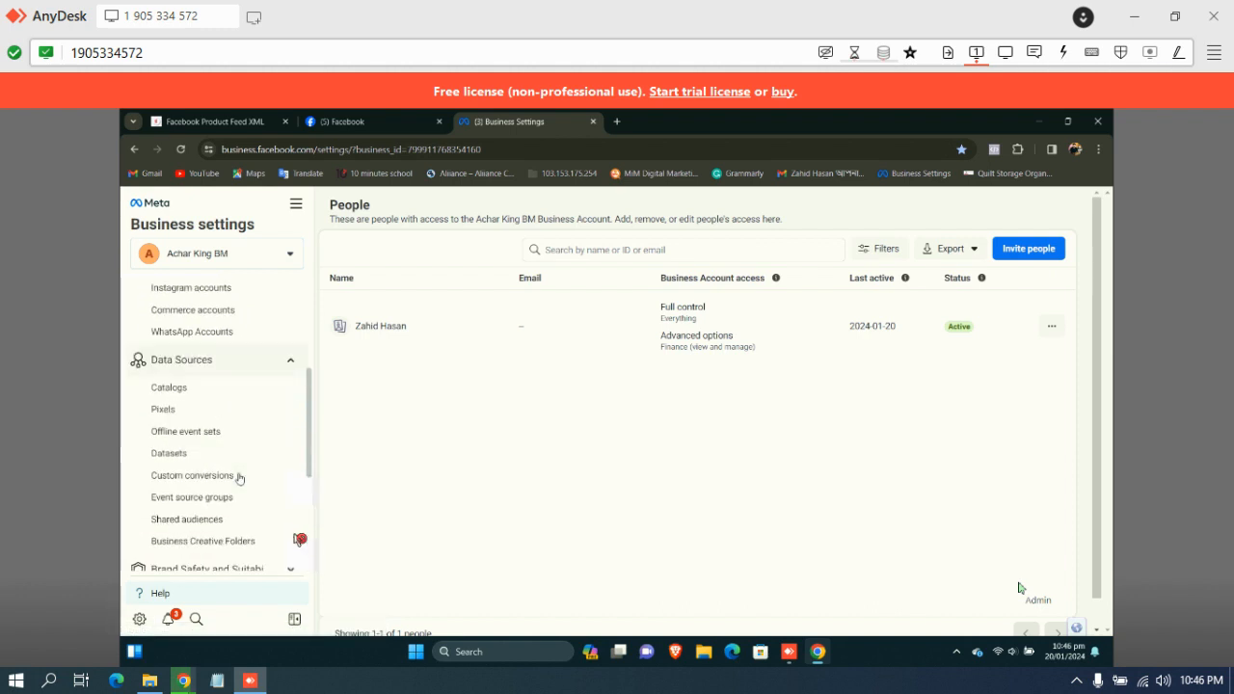
scroll(239, 479, "down", 1)
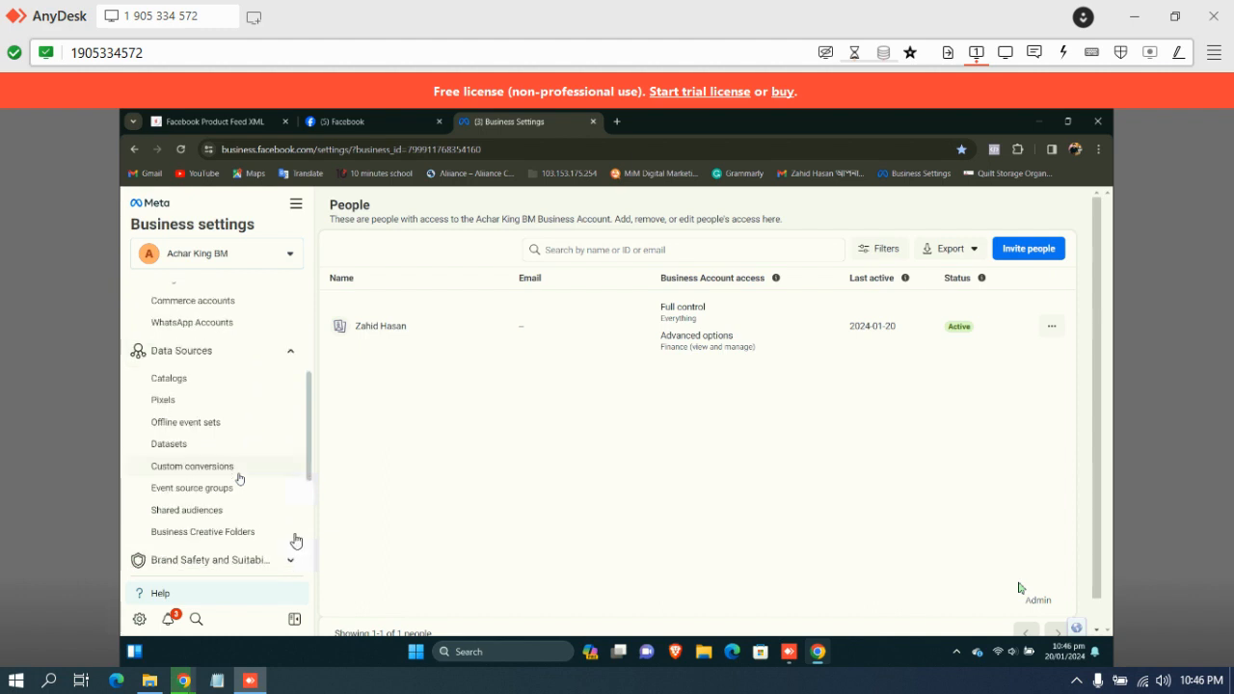
left_click(187, 378)
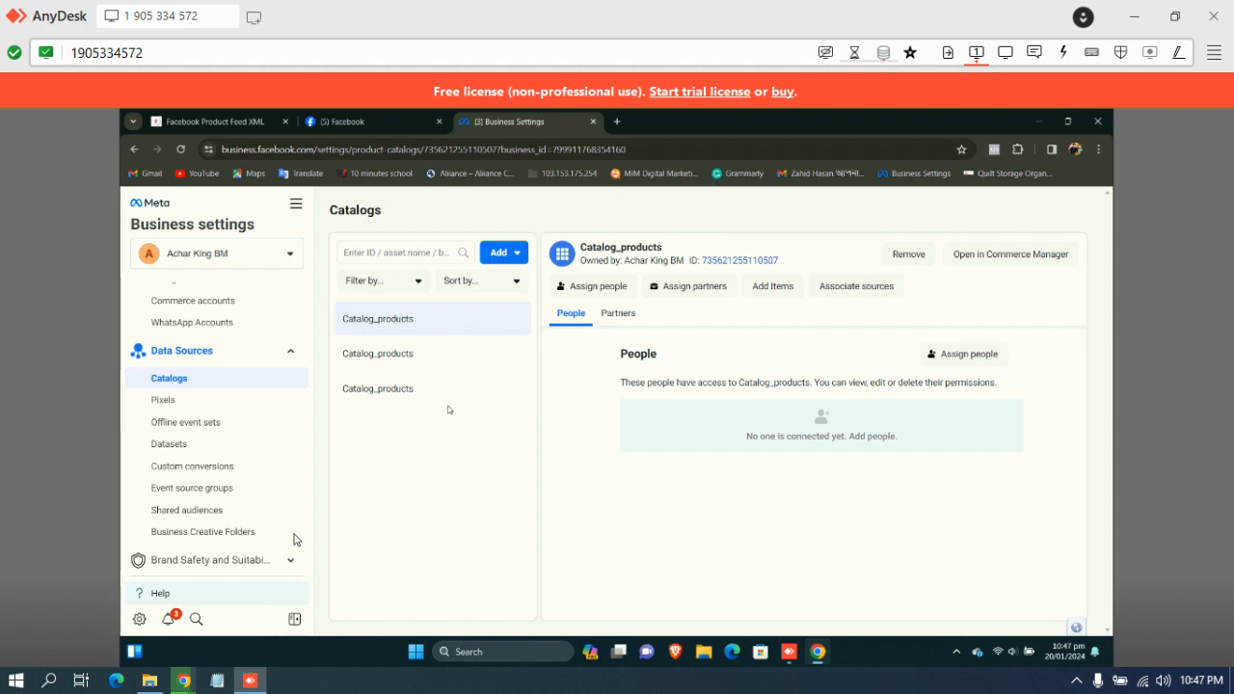
left_click(406, 390)
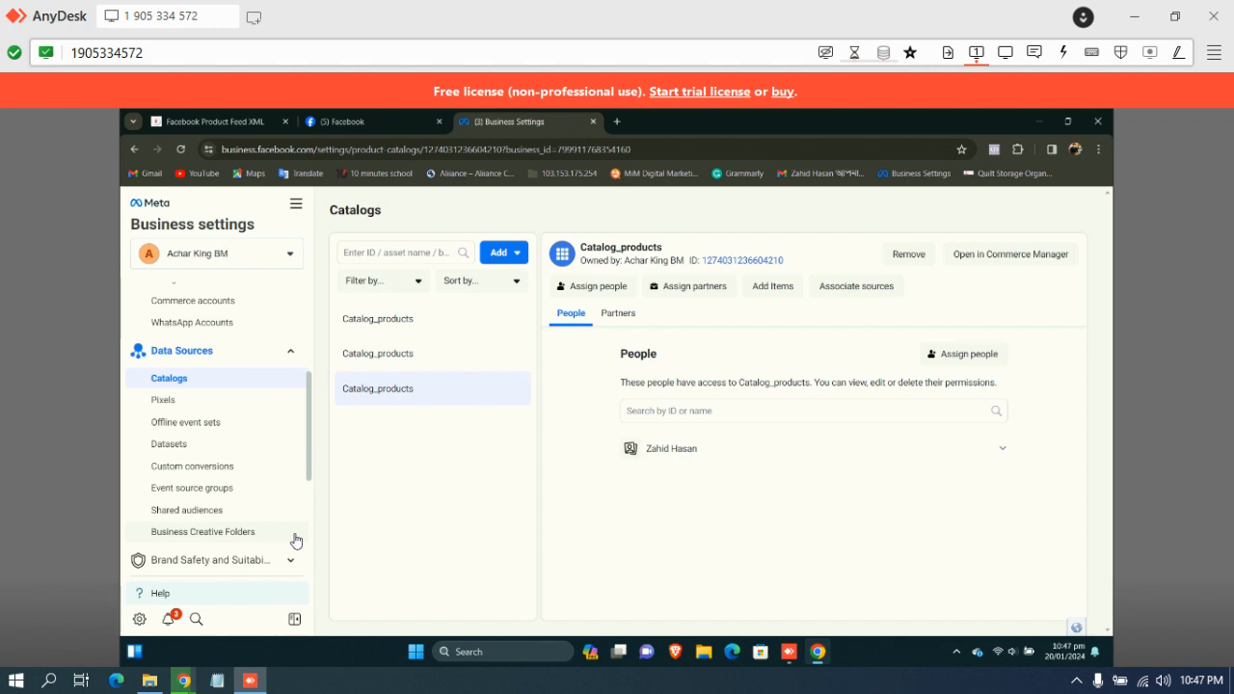
- Start creating a new catalog for the Achar King BM business account
right_click(495, 260)
key("Escape")
left_click(496, 257)
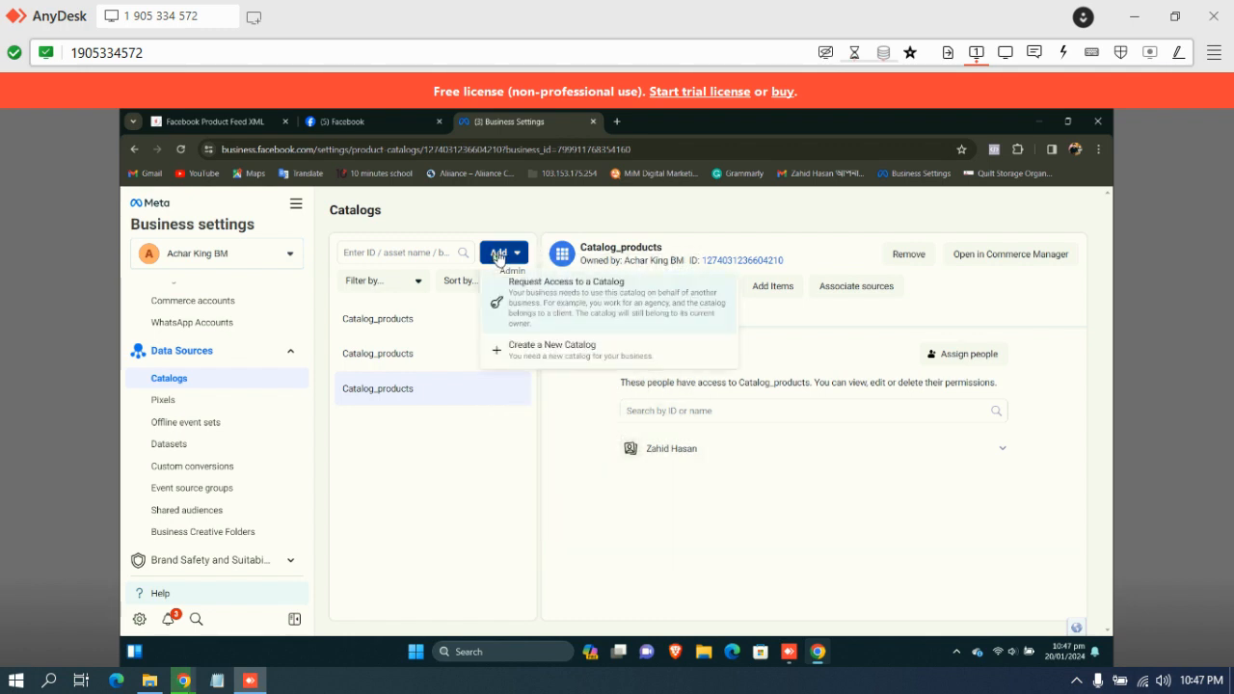
key("Escape")
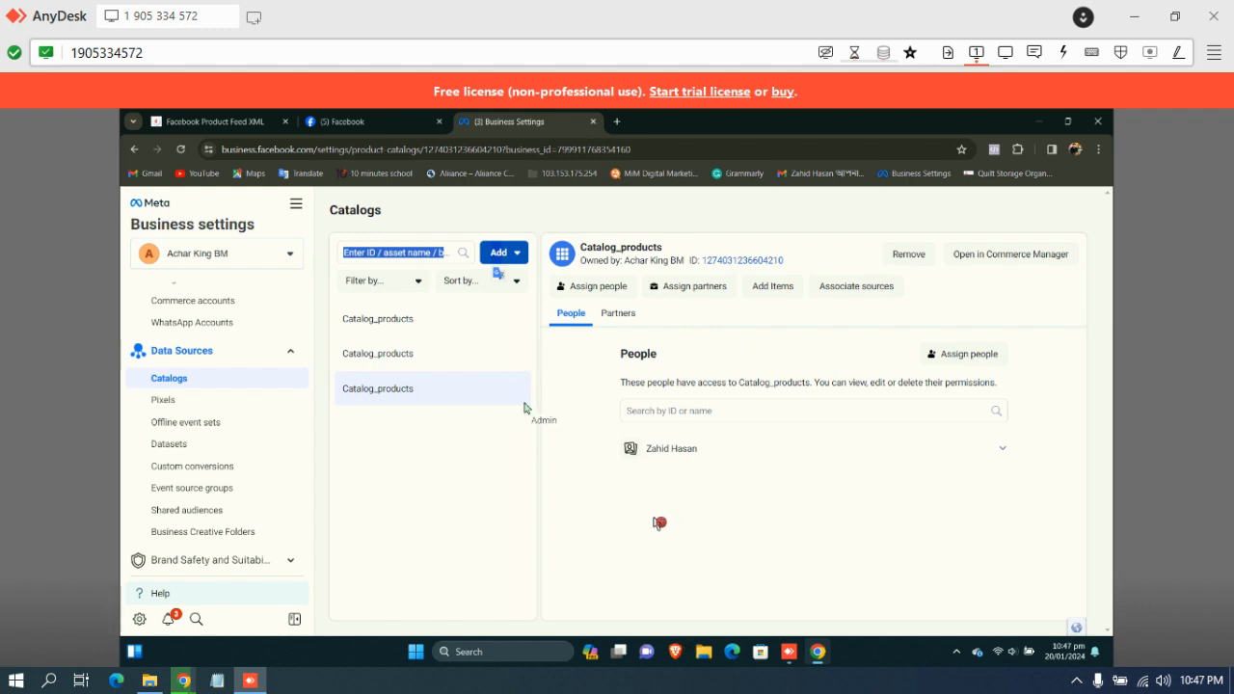
left_click(569, 365)
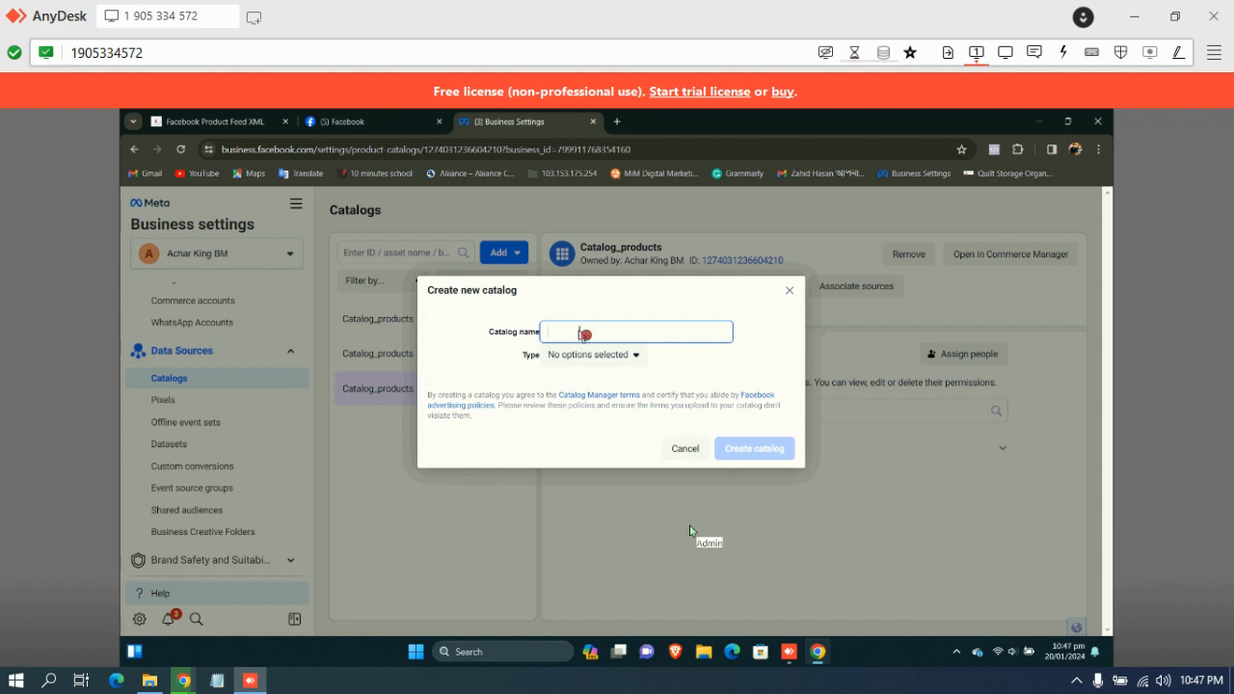
type("Ach")
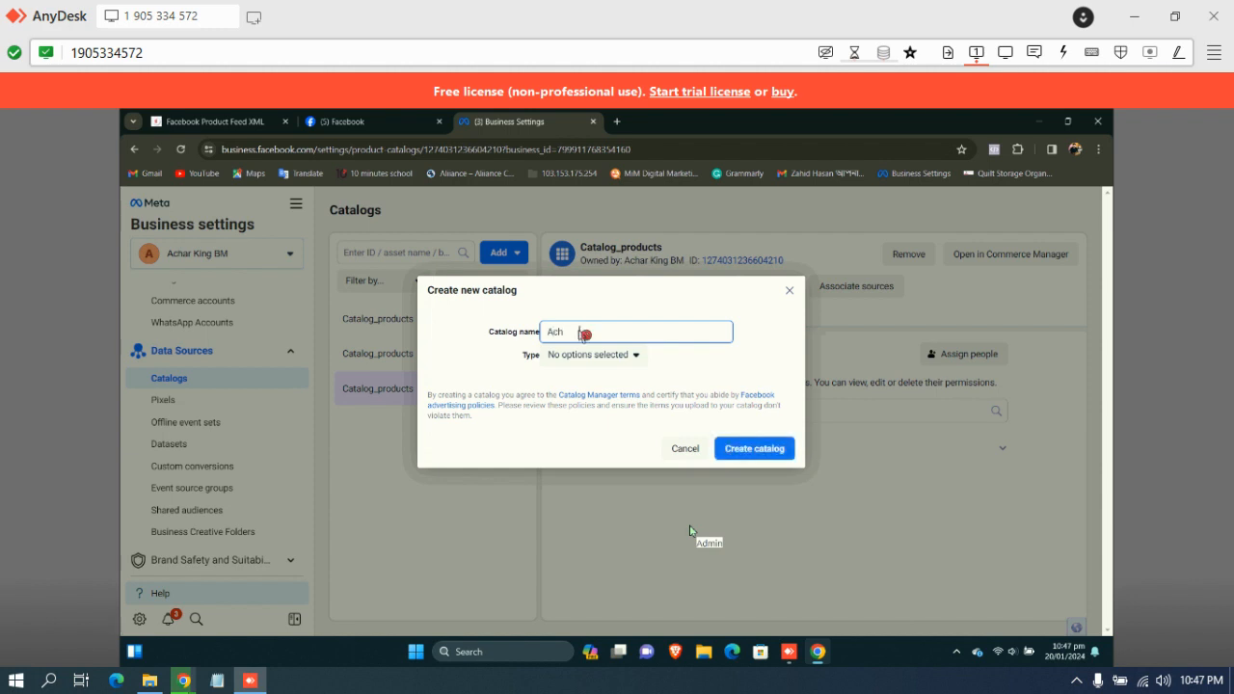
type("ar King b==========")
key("BackSpace")
key("BackSpace")
key("BackSpace")
key("BackSpace")
key("BackSpace")
key("BackSpace")
key("BackSpace")
key("BackSpace")
key("BackSpace")
key("BackSpace")
key("BackSpace")
key("BackSpace")
key("BackSpace")
key("BackSpace")
key("BackSpace")
key("BackSpace")
key("BackSpace")
key("BackSpace")
key("BackSpace")
key("BackSpace")
key("BackSpace")
key("BackSpace")
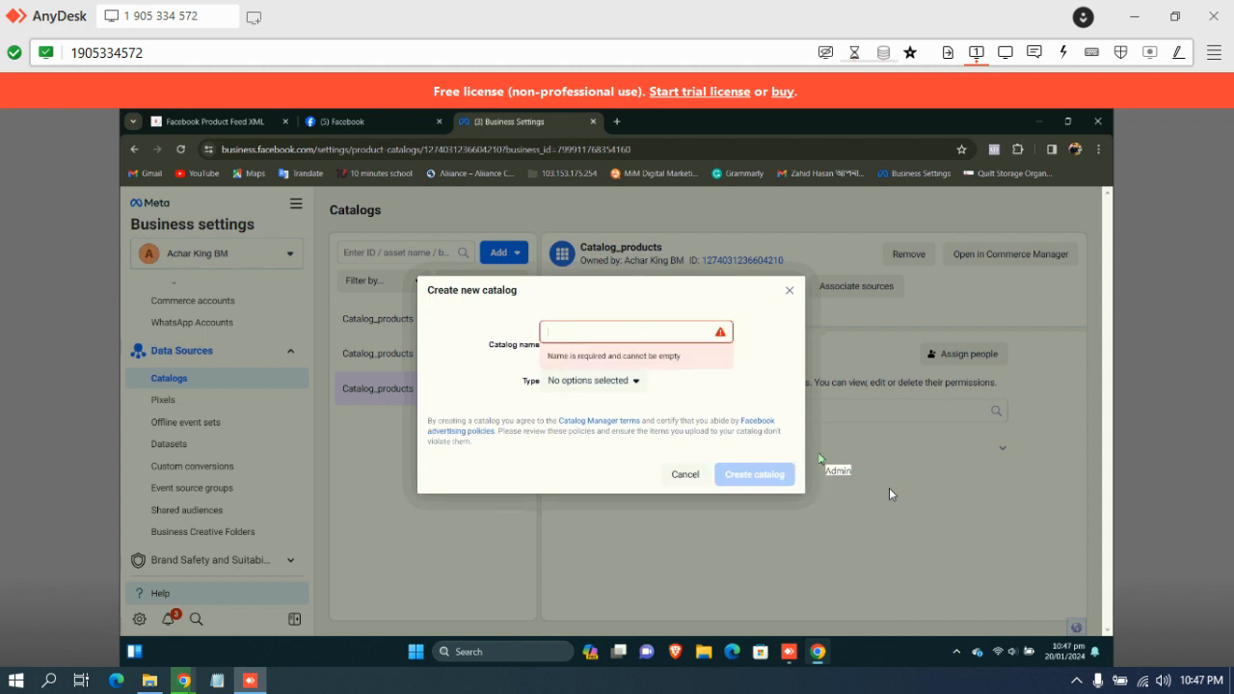
- Name the new catalog Acharkingbd_Catalog
type("acharkingbd")
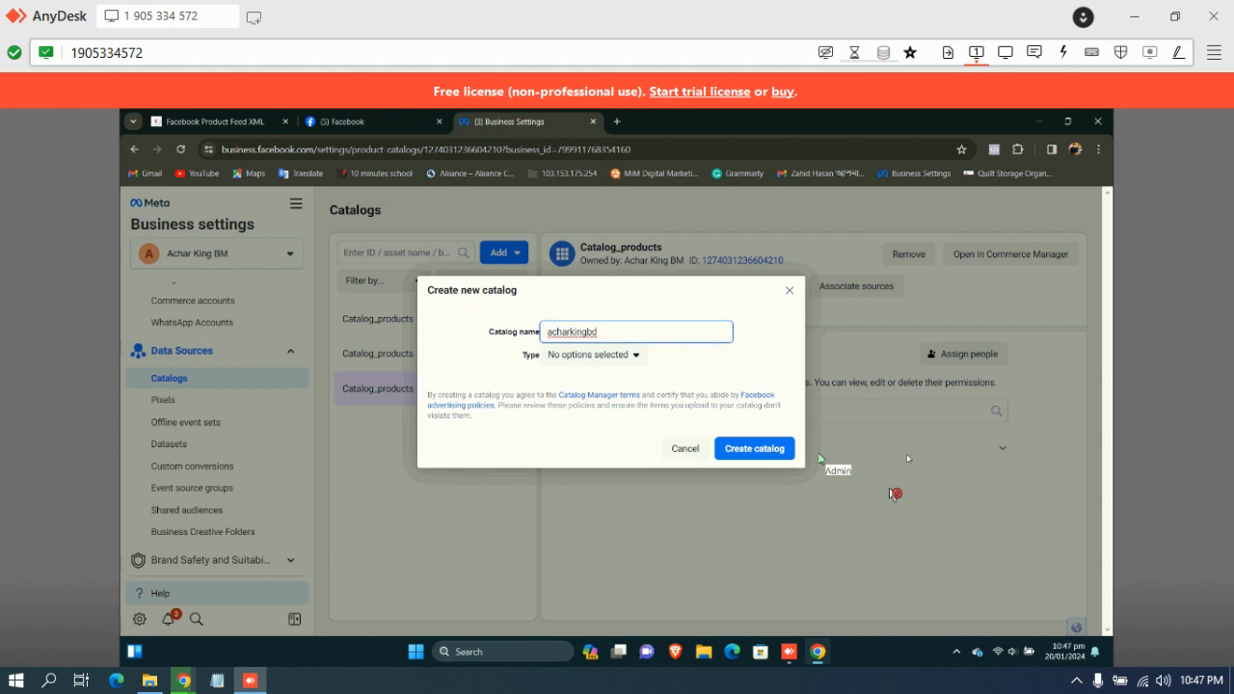
type("/")
key("BackSpace")
type("_catalog")
left_click(550, 332)
key("BackSpace")
type("A")
left_click(602, 332)
key("BackSpace")
type("C")
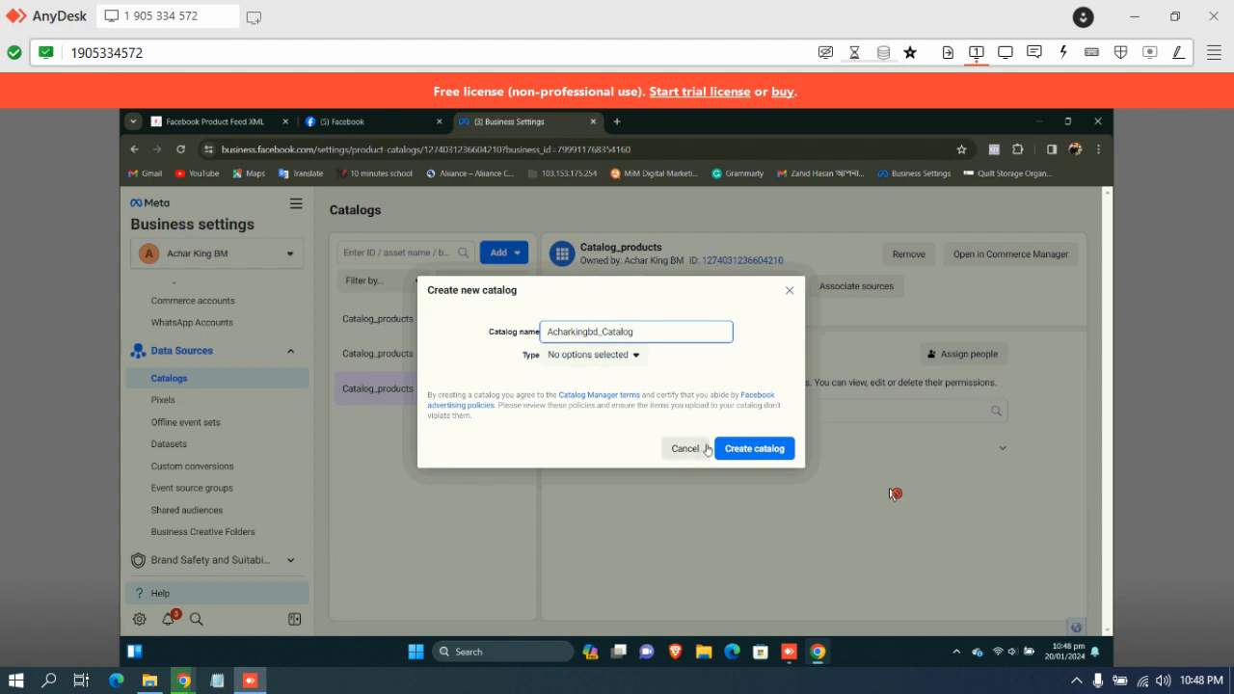
- Set the catalog type to Online products and create the catalog
left_click(599, 359)
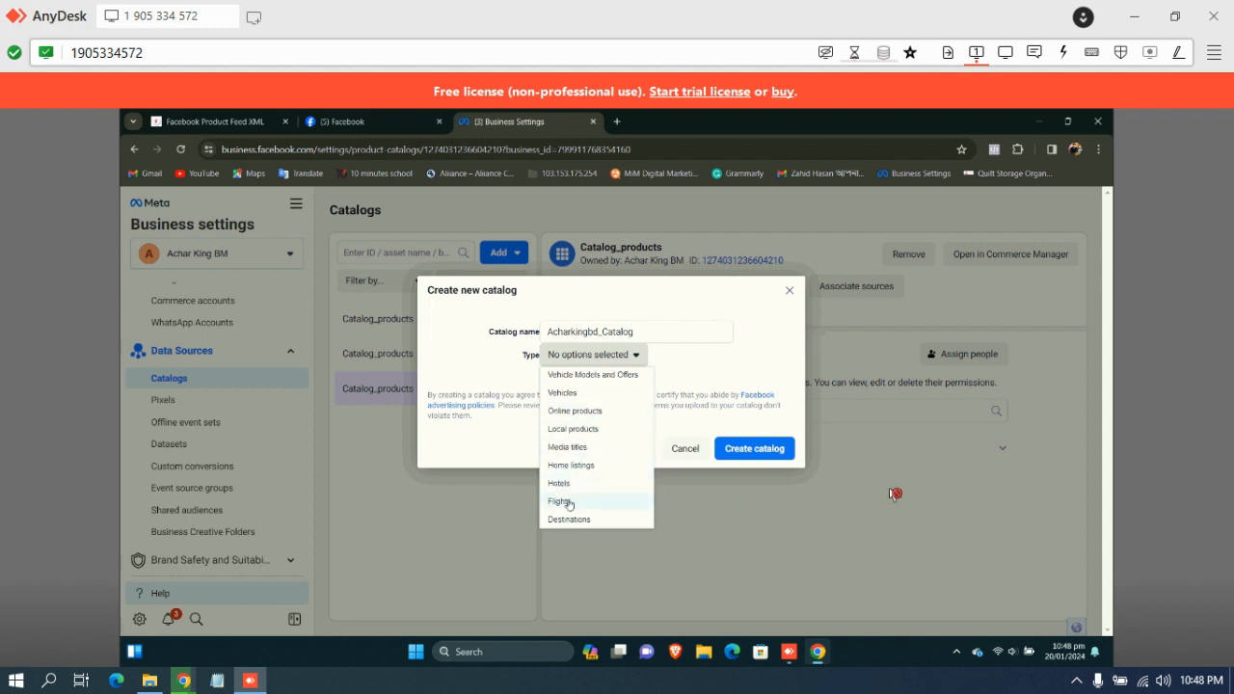
left_click(571, 413)
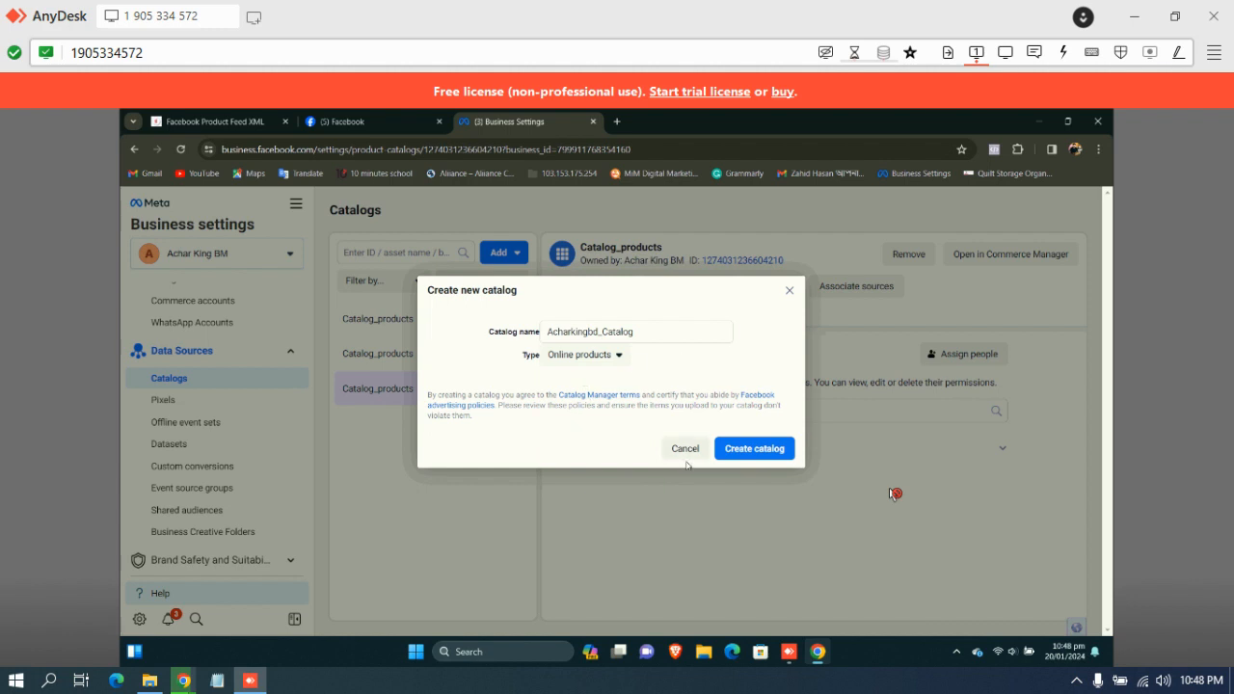
left_click(739, 451)
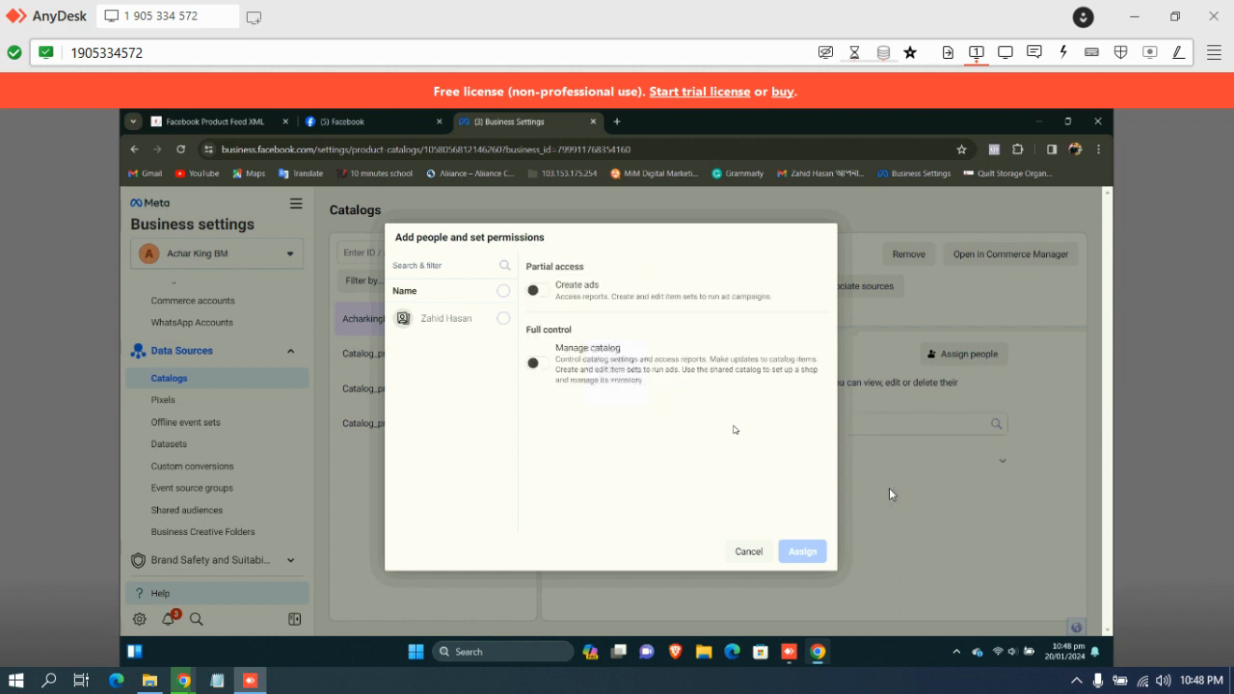
- Assign the listed person to the new catalog with full Manage catalog control
left_click(501, 321)
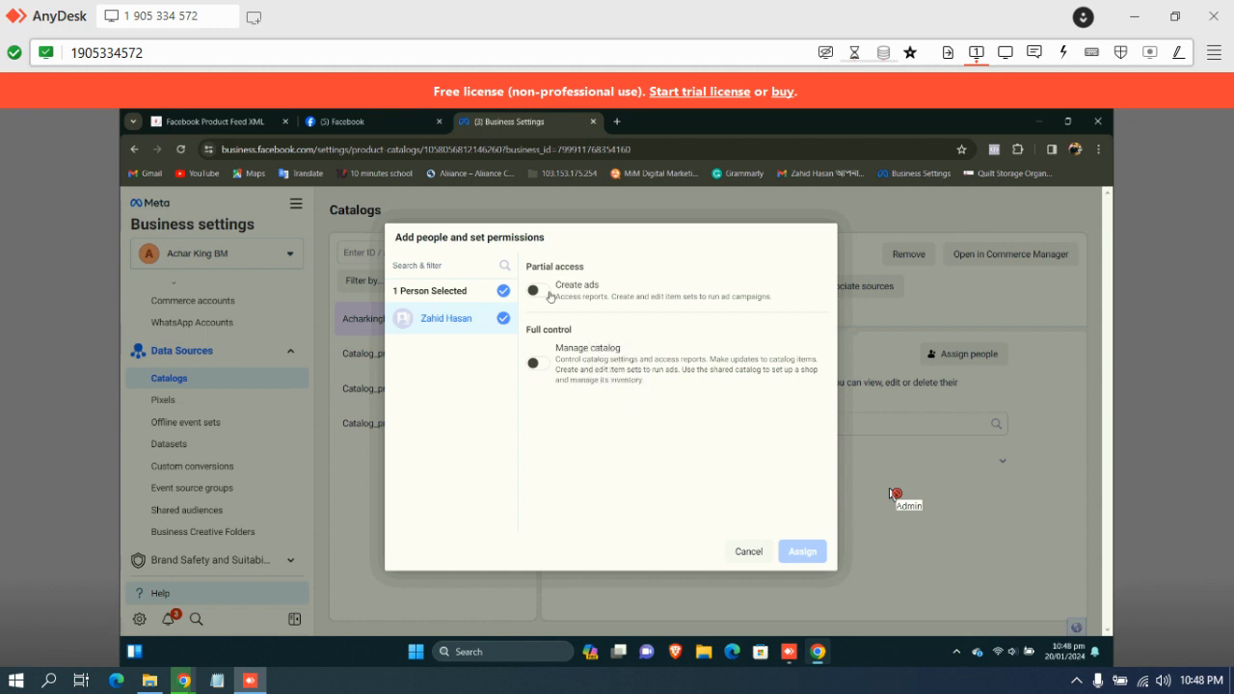
left_click(549, 364)
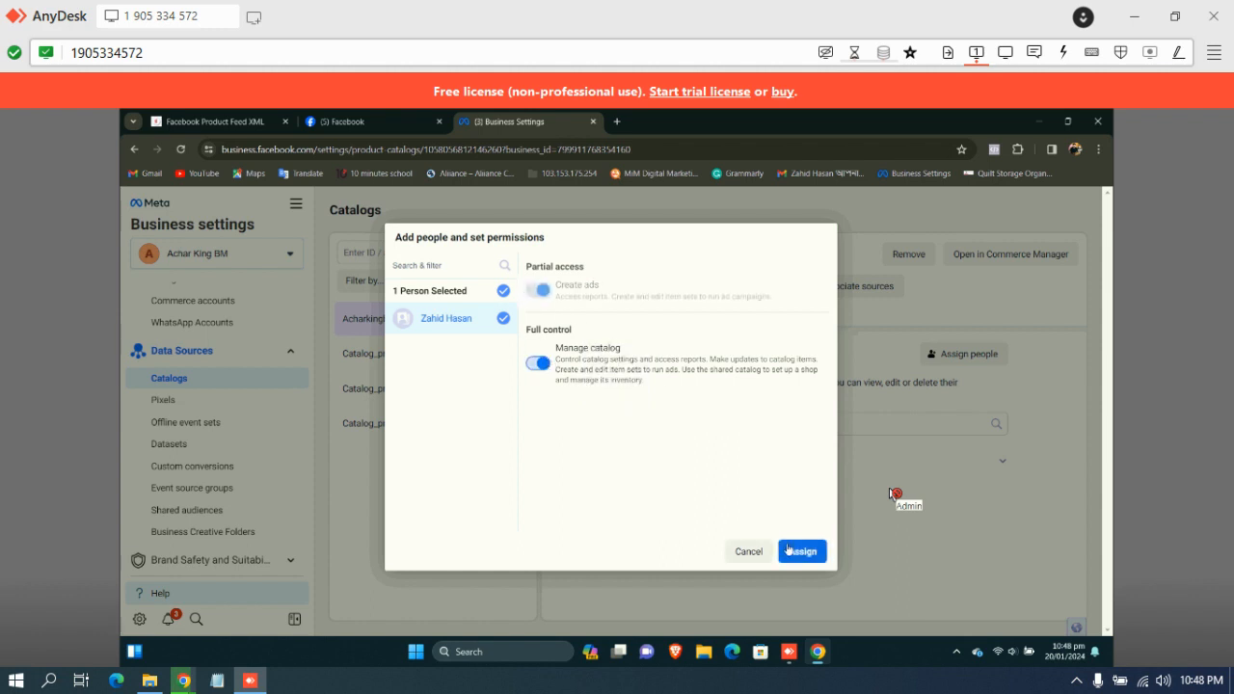
left_click(803, 556)
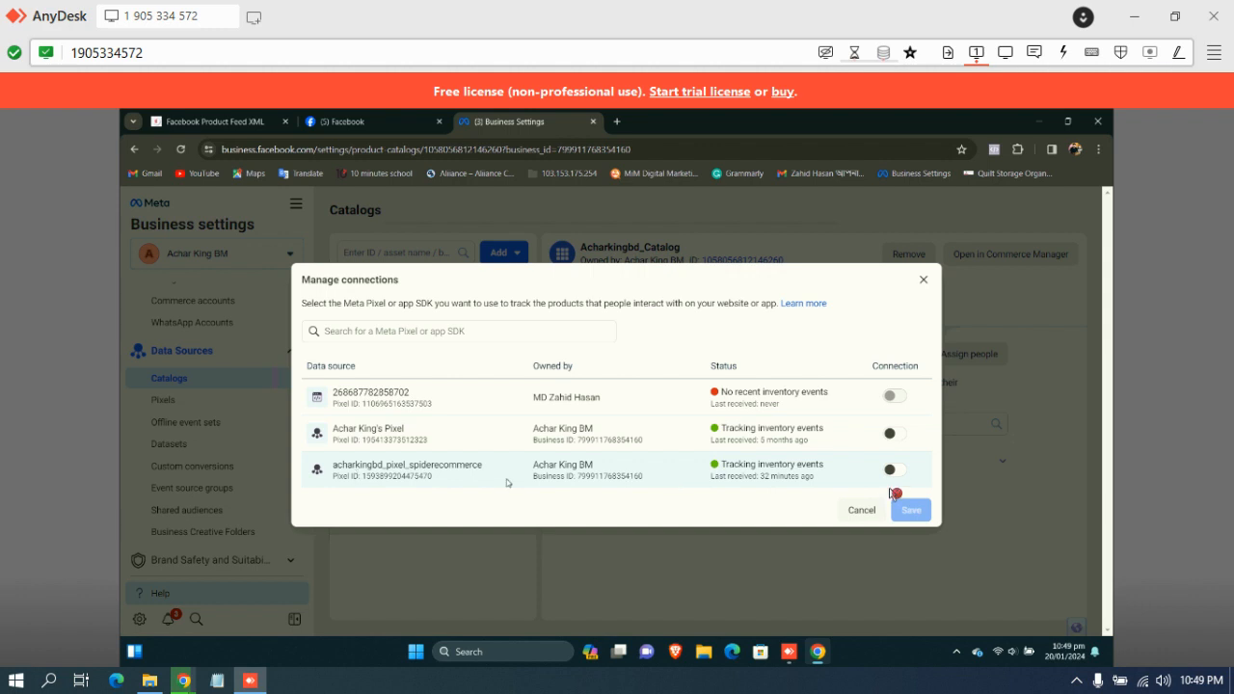
- Connect the acharkingbd_pixel_spiderecommerce pixel to the catalog, save the connection and finish the catalog setup
left_click(896, 472)
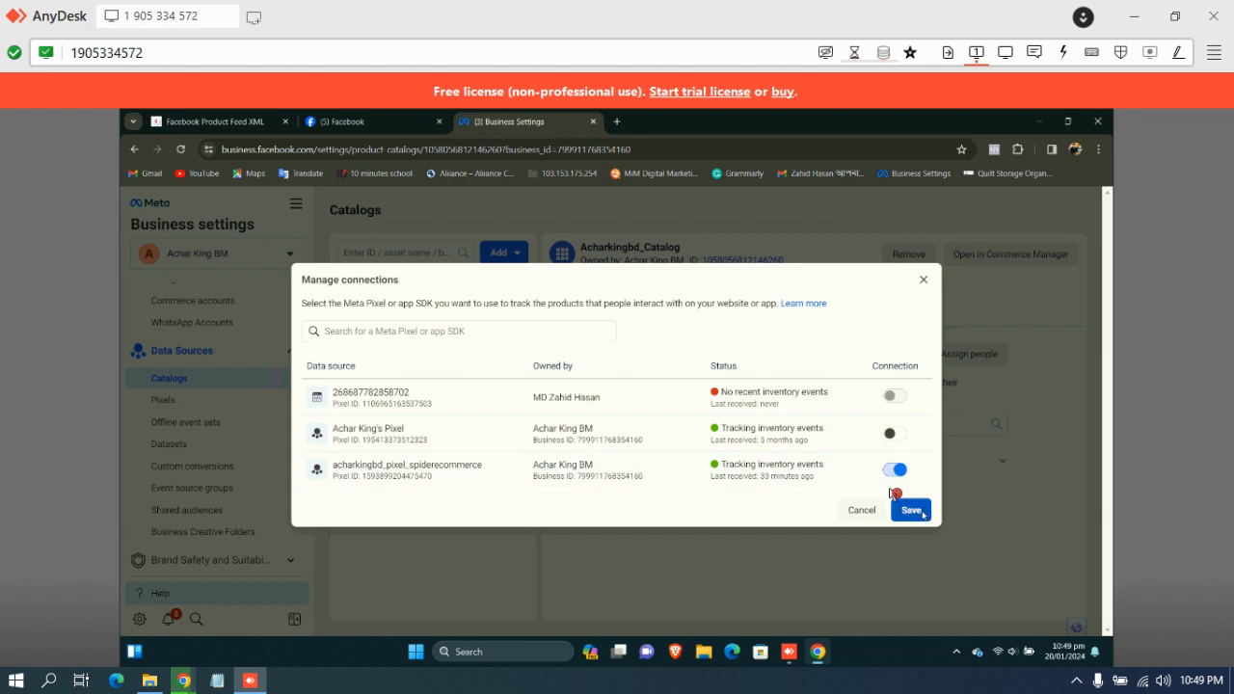
left_click(911, 510)
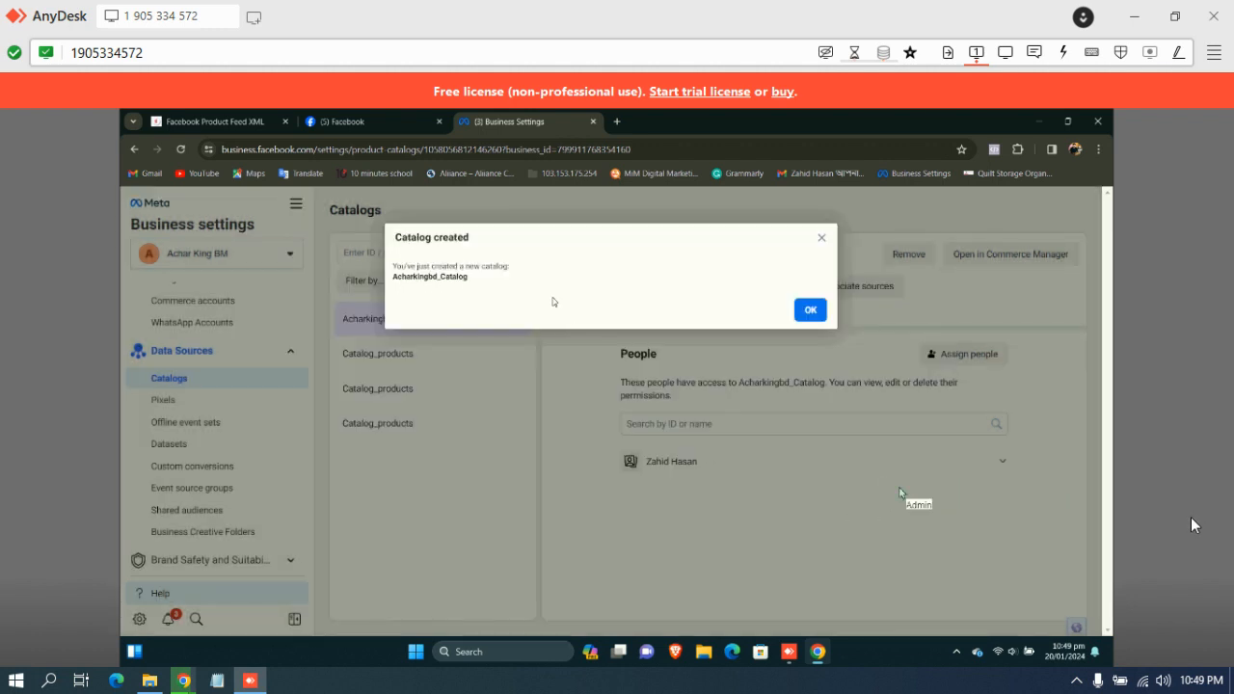
left_click(809, 310)
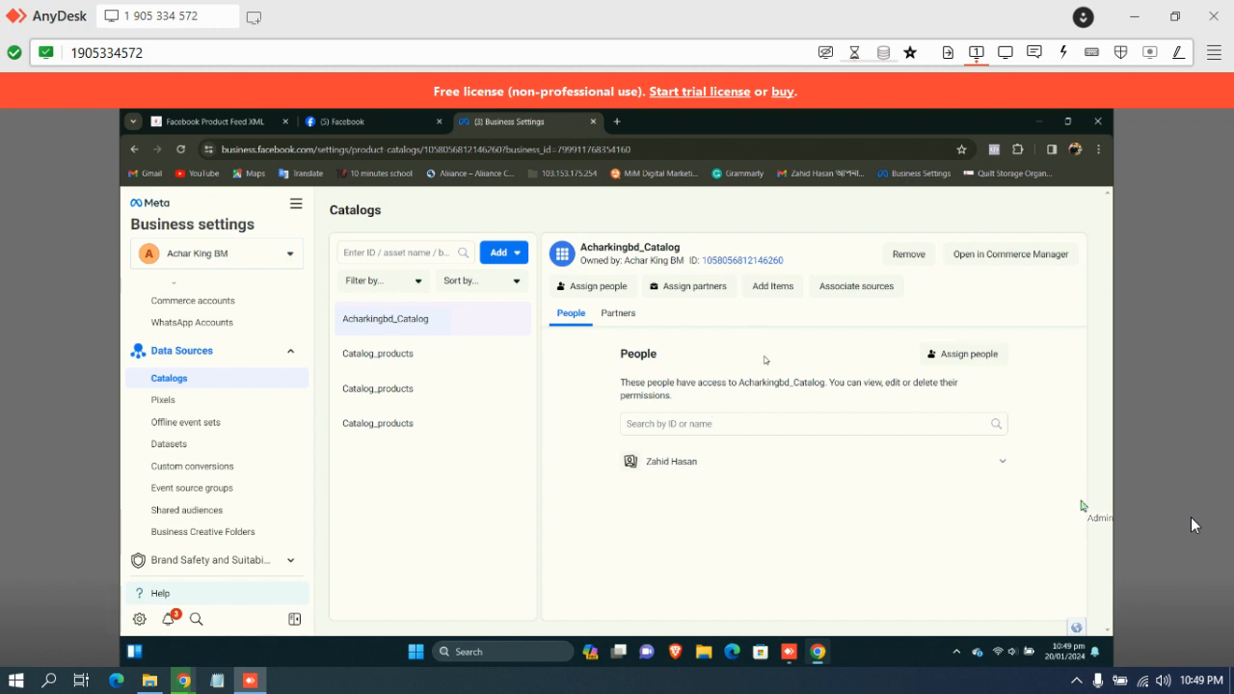
- Open Acharkingbd_Catalog in Commerce Manager and bring up the options for adding items
left_click(712, 288)
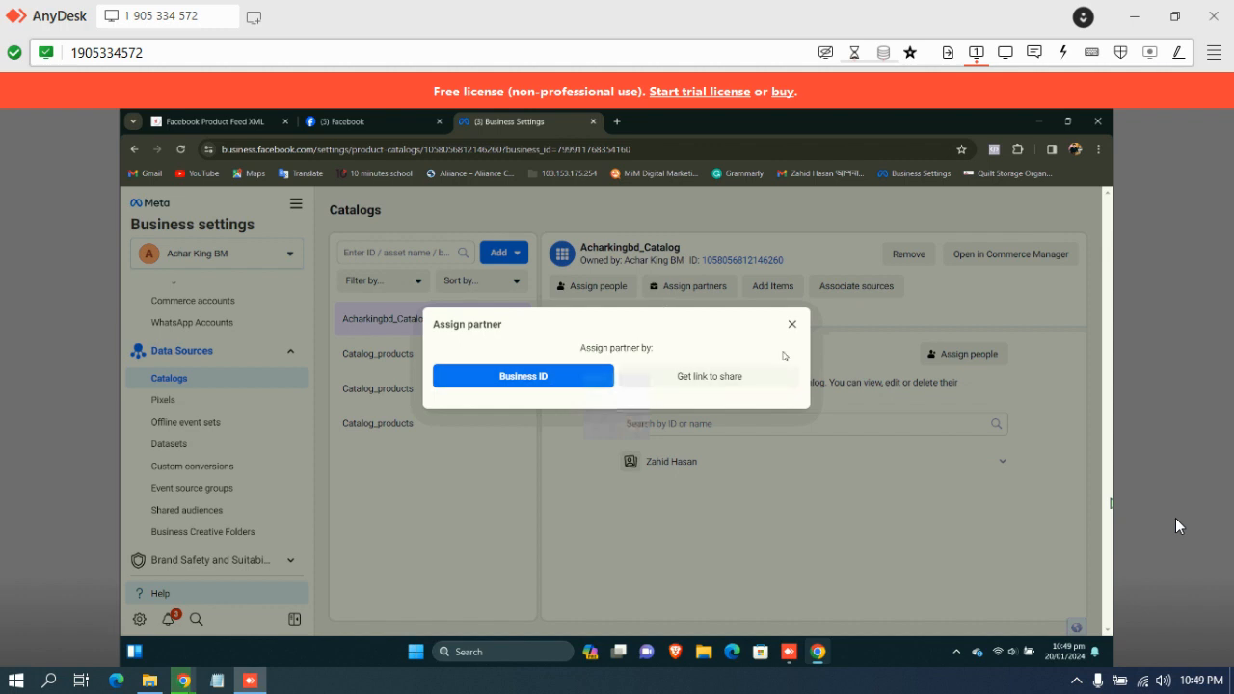
left_click(793, 325)
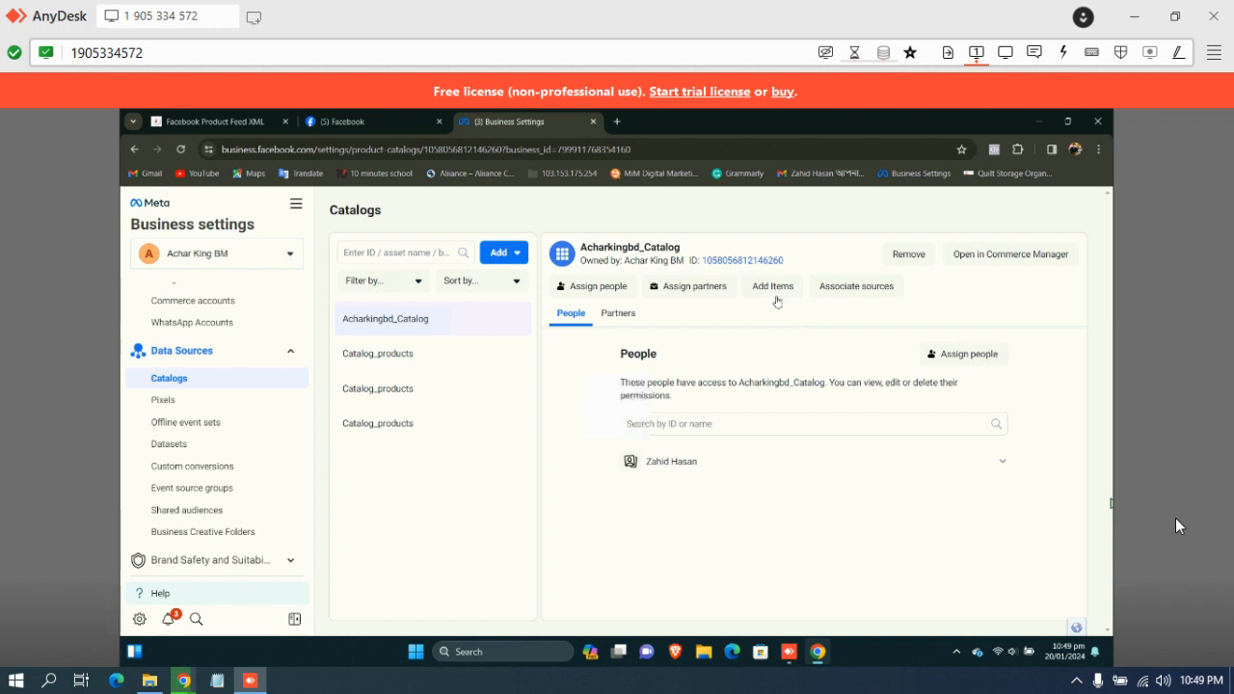
left_click(995, 257)
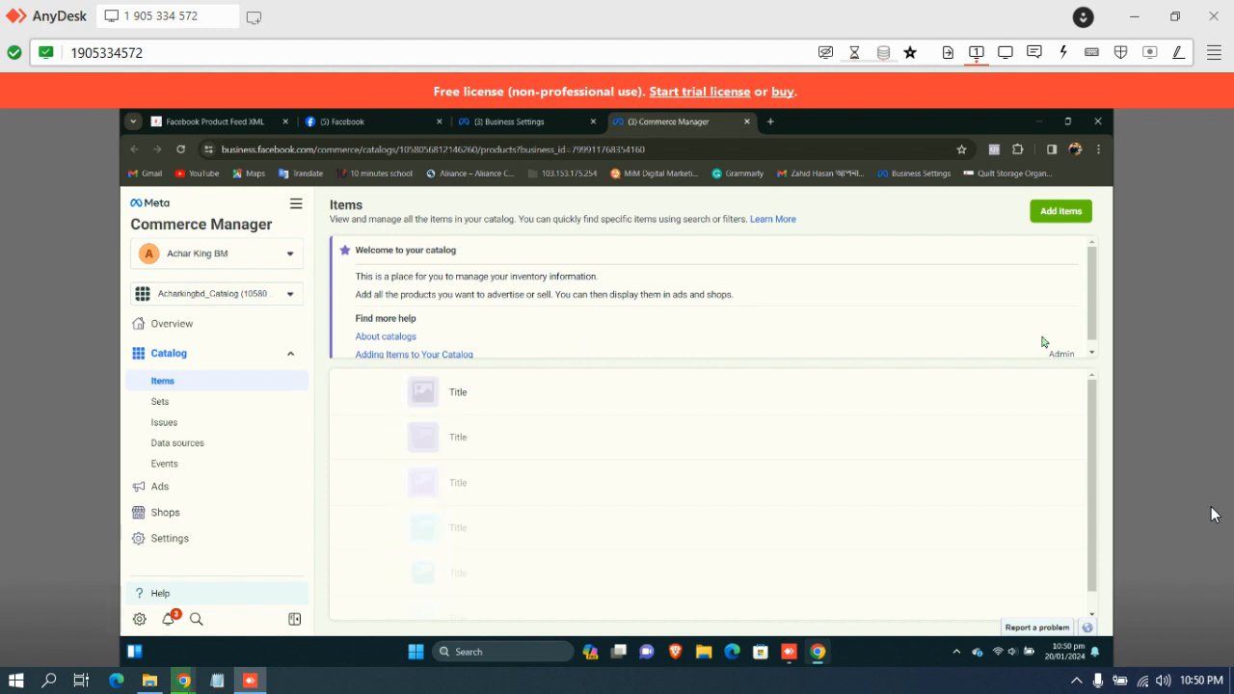
left_click(1057, 214)
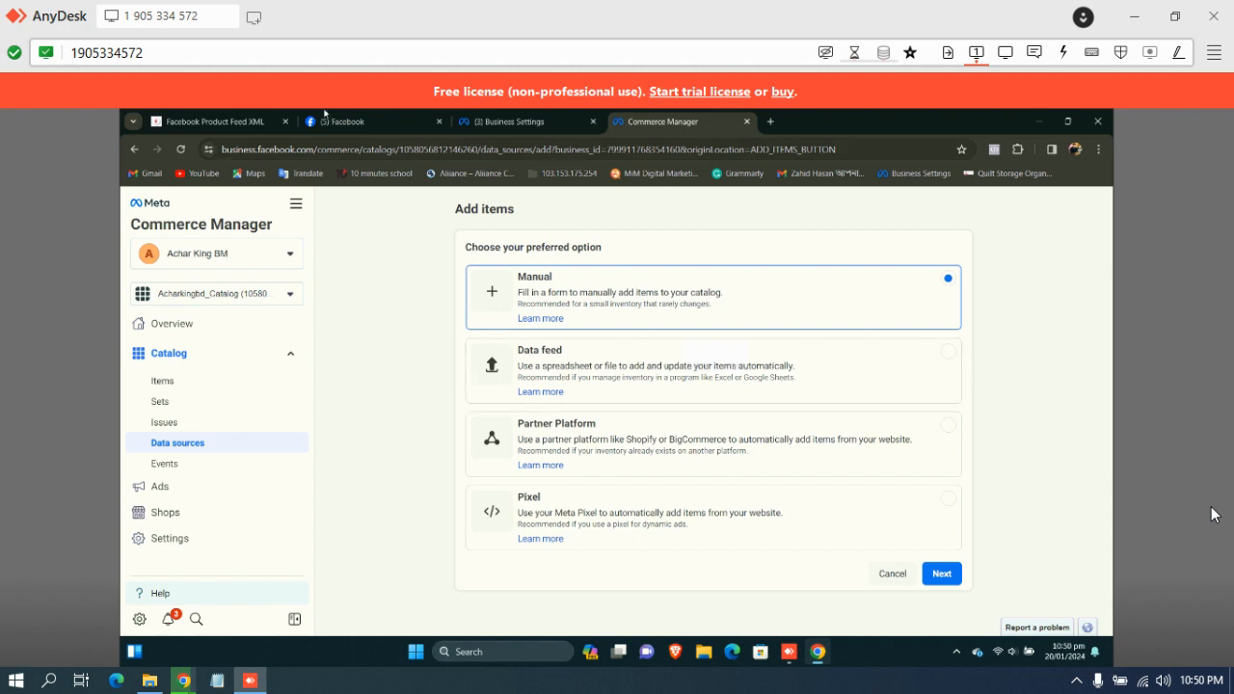
- Switch back to the shop's Facebook Product Feed XML page
key("ctrl+1")
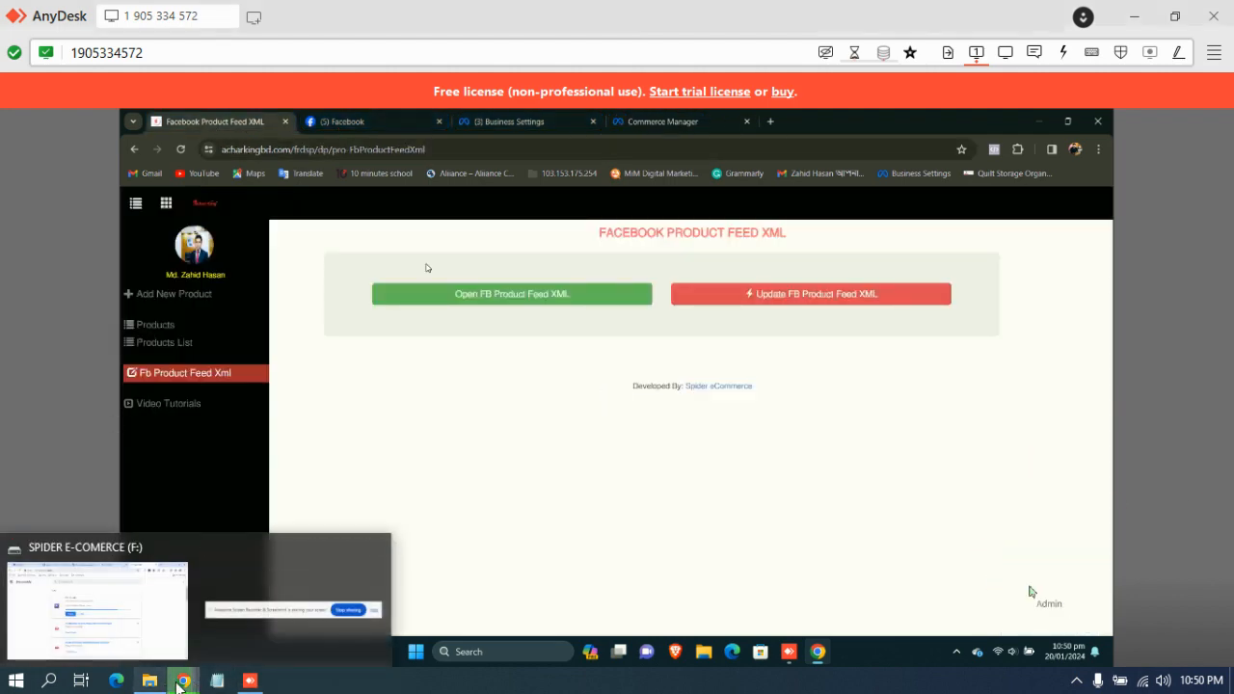
mouse_move(195, 685)
left_click(173, 612)
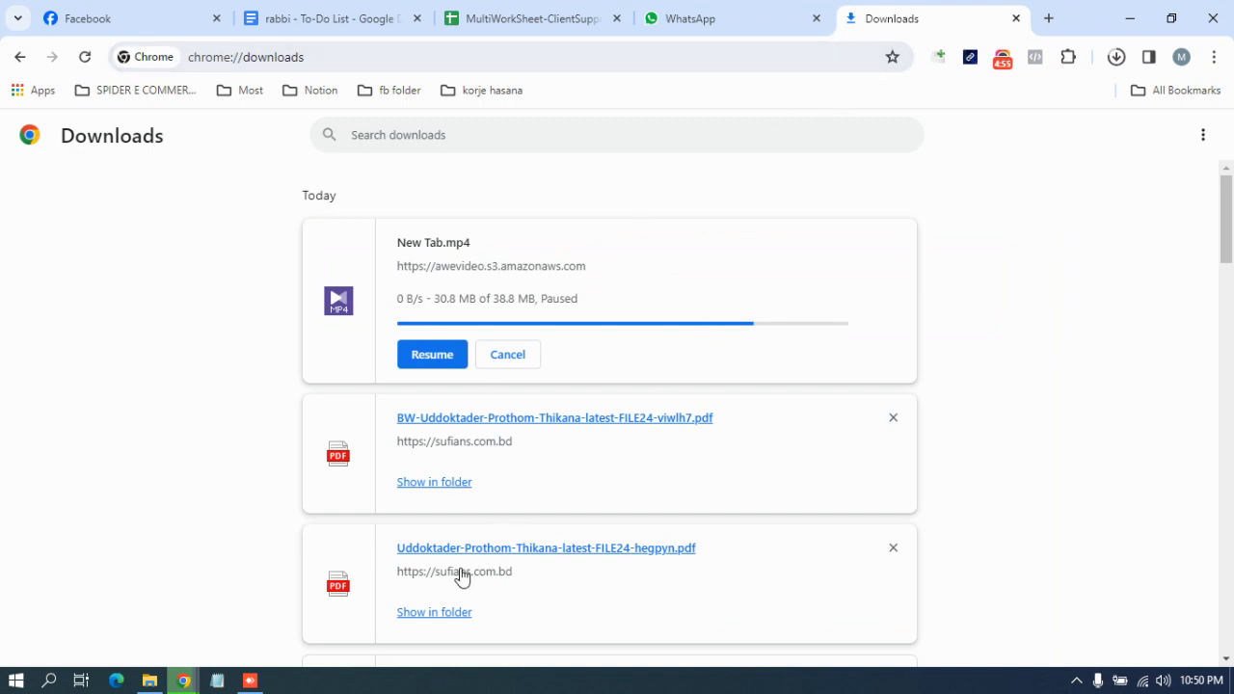
mouse_move(190, 682)
left_click(279, 601)
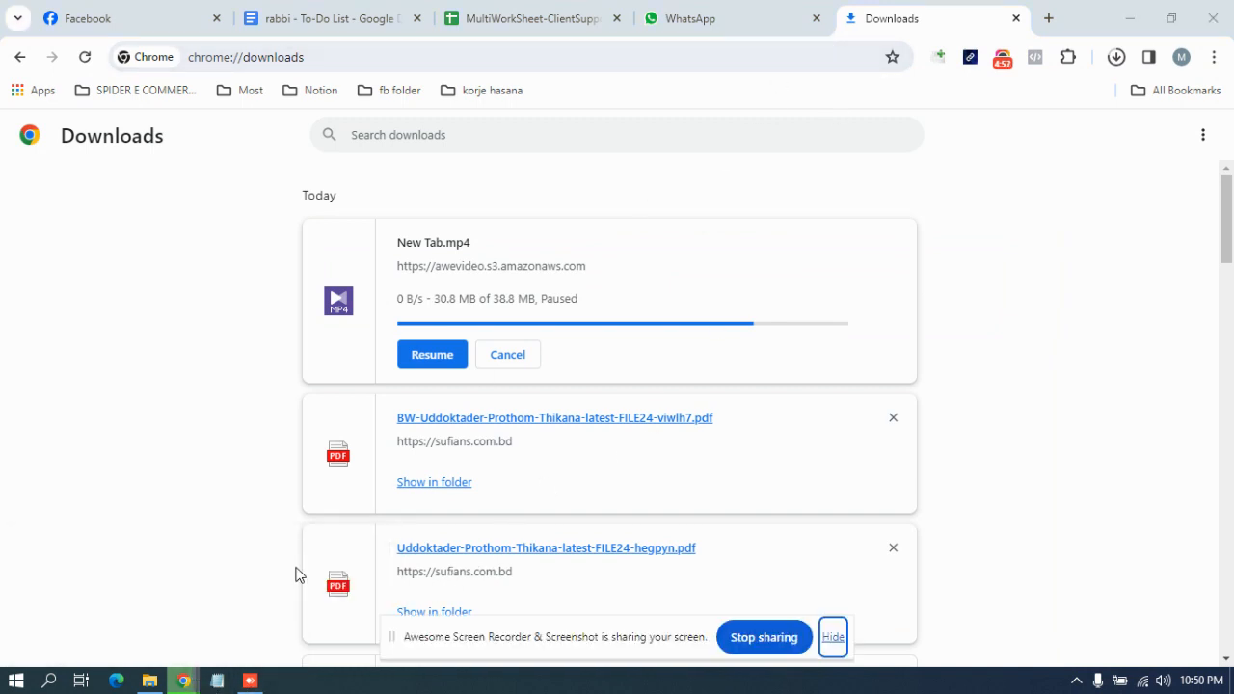